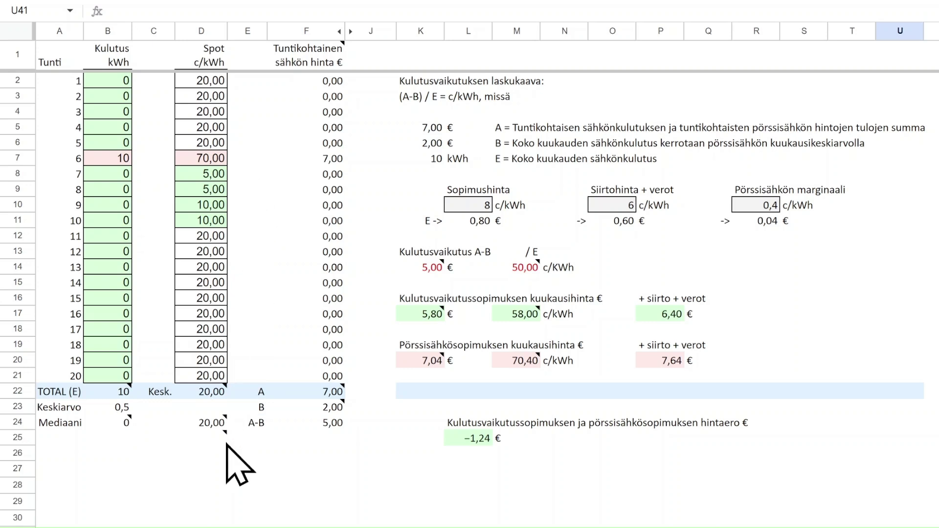
- Set the spot price of hour 14 to -10 c/kWh
{"action": "mouse_move", "coordinate": [228, 391]}
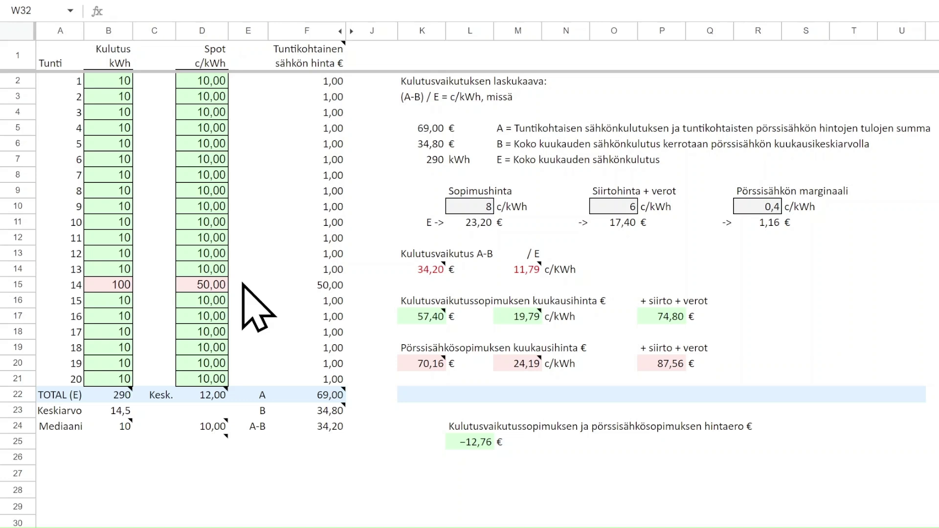
{"action": "left_click", "coordinate": [220, 285]}
{"action": "type", "text": "-10"}
{"action": "key", "text": "Return"}
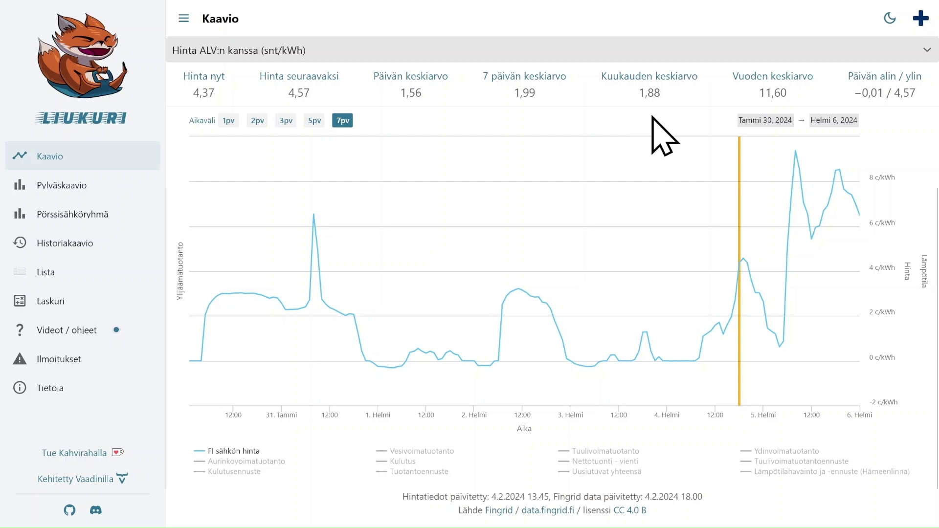
- Open the Pörssisähköryhmä hourly price chart and view the earlier day 4 February 2024
{"action": "mouse_move", "coordinate": [853, 209]}
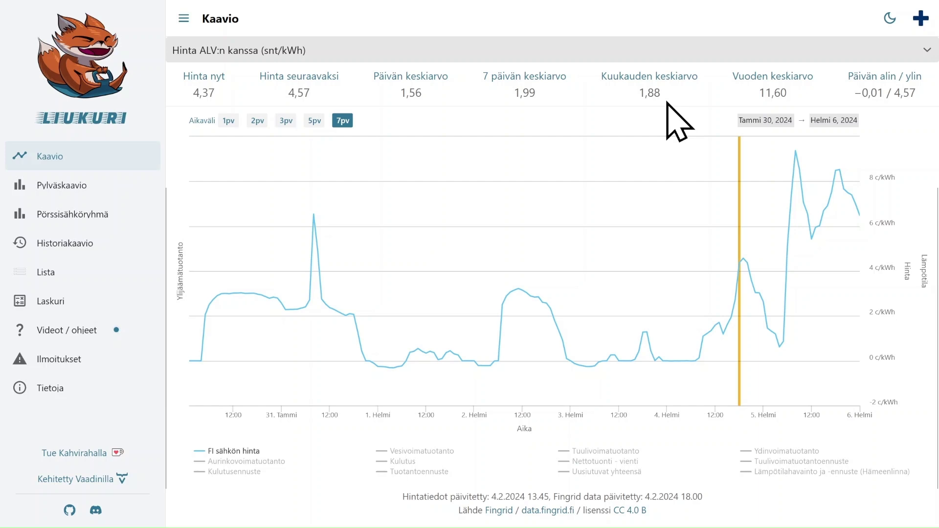
{"action": "left_click", "coordinate": [128, 221]}
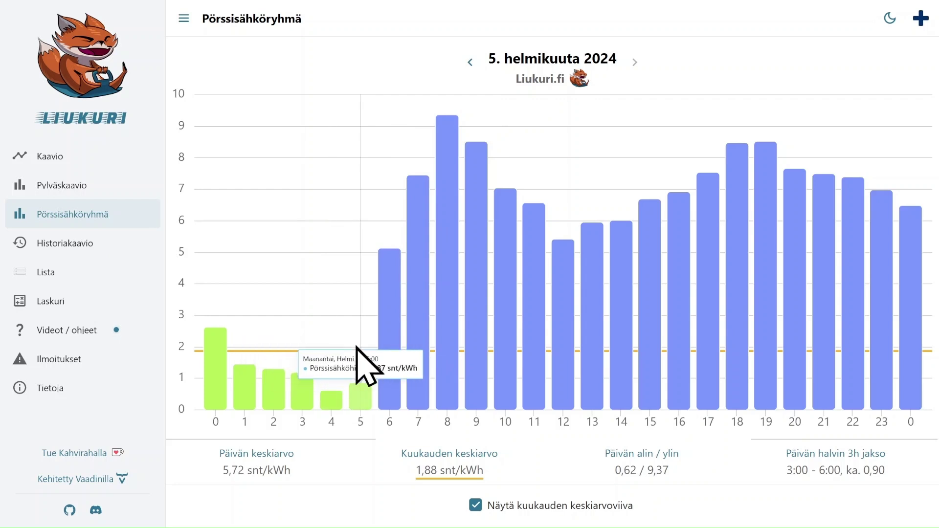
{"action": "left_click", "coordinate": [470, 62]}
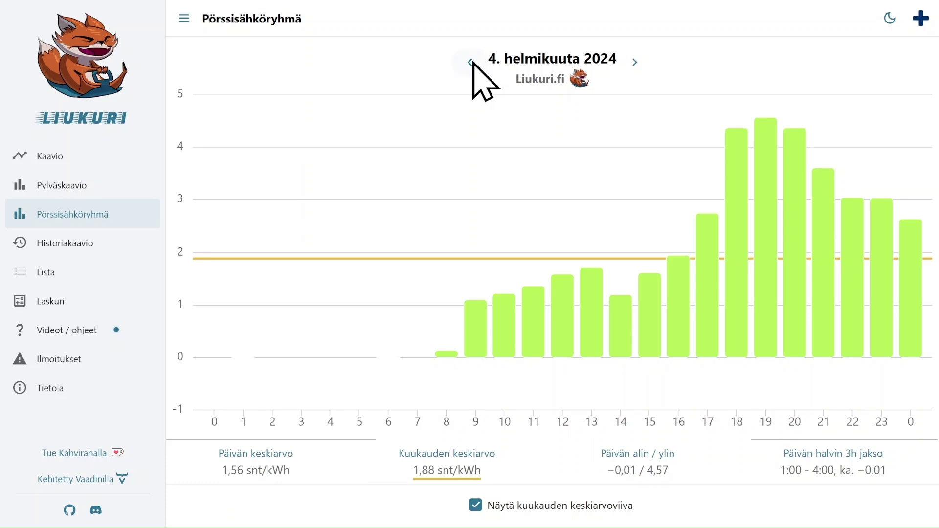
{"action": "left_click", "coordinate": [470, 62]}
{"action": "left_click", "coordinate": [470, 62]}
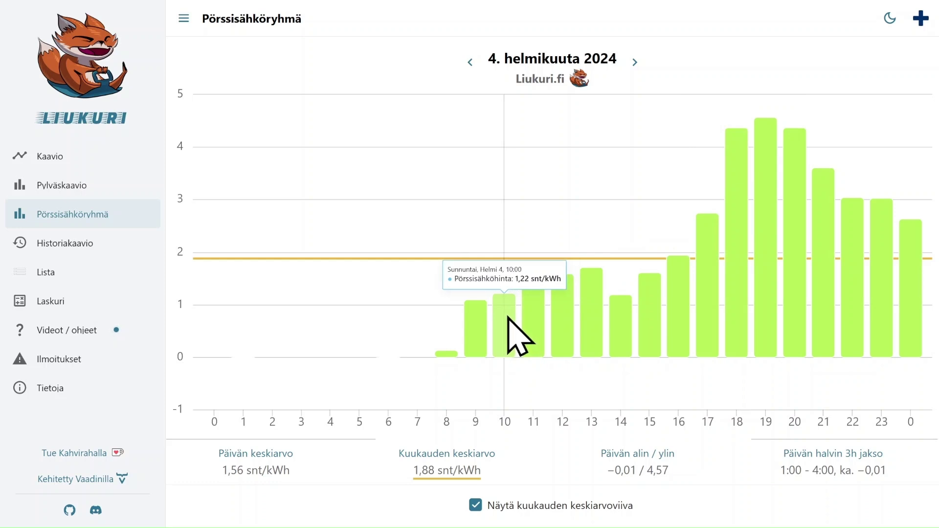
- Open the historical price chart and extend its displayed period to an earlier start date
{"action": "left_click", "coordinate": [107, 243]}
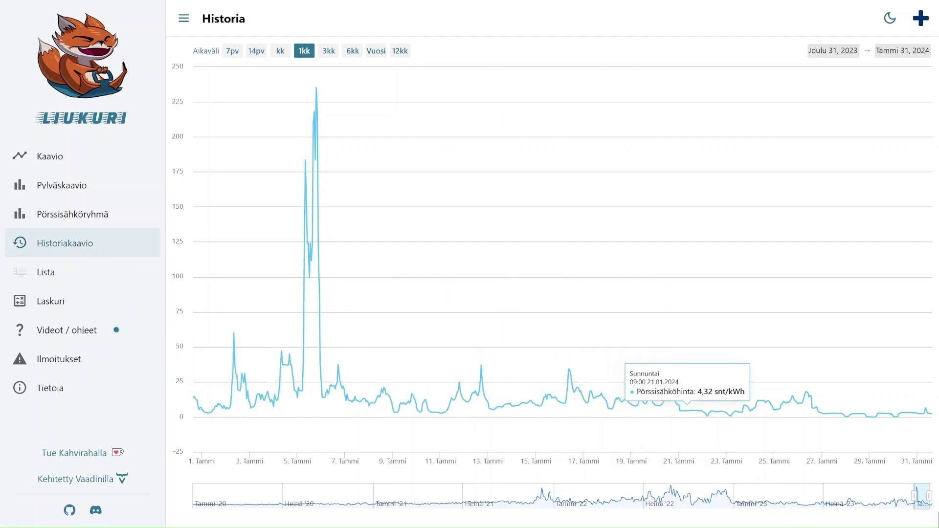
{"action": "left_click_drag", "start_coordinate": [914, 499], "coordinate": [853, 497]}
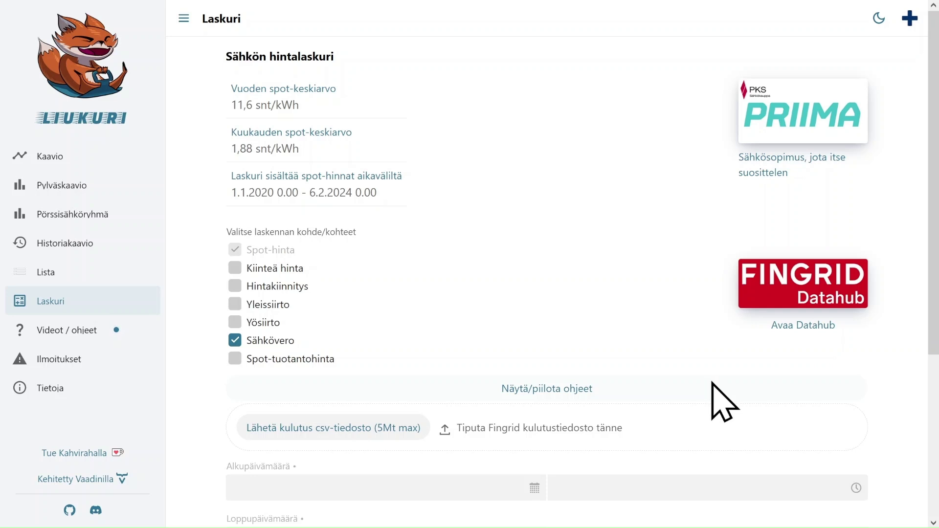
- Show the price calculator's instructions and read how to download consumption data from Fingrid Datahub
{"action": "left_click", "coordinate": [545, 386]}
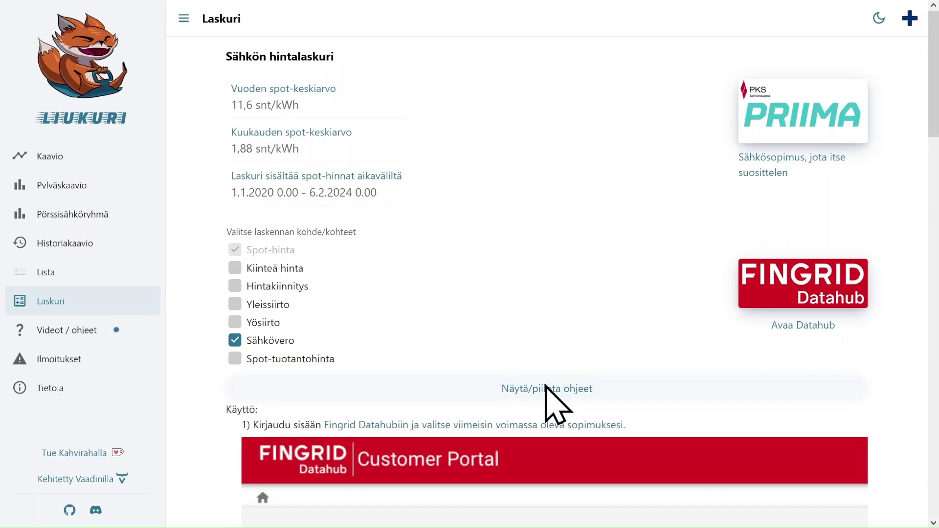
{"action": "scroll", "coordinate": [547, 387], "scroll_direction": "down", "scroll_amount": 3}
{"action": "scroll", "coordinate": [546, 387], "scroll_direction": "down", "scroll_amount": 4}
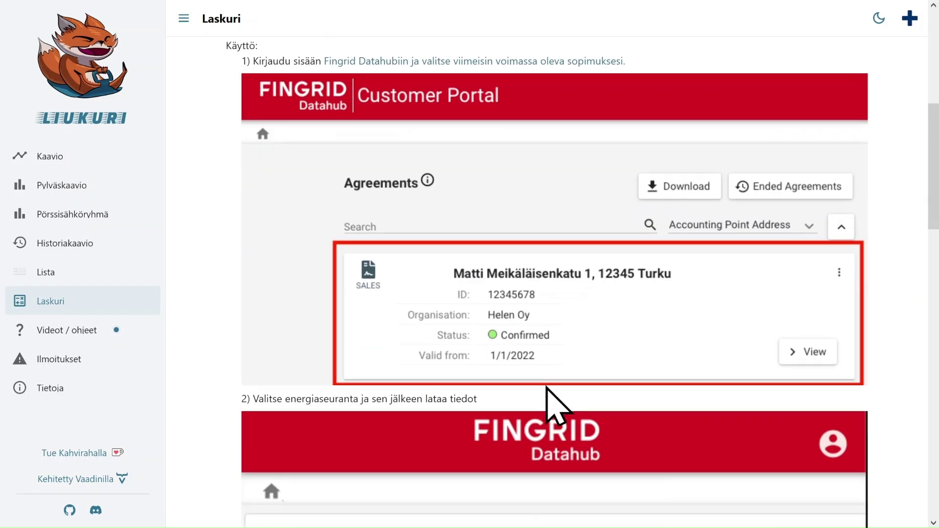
{"action": "scroll", "coordinate": [546, 386], "scroll_direction": "down", "scroll_amount": 9}
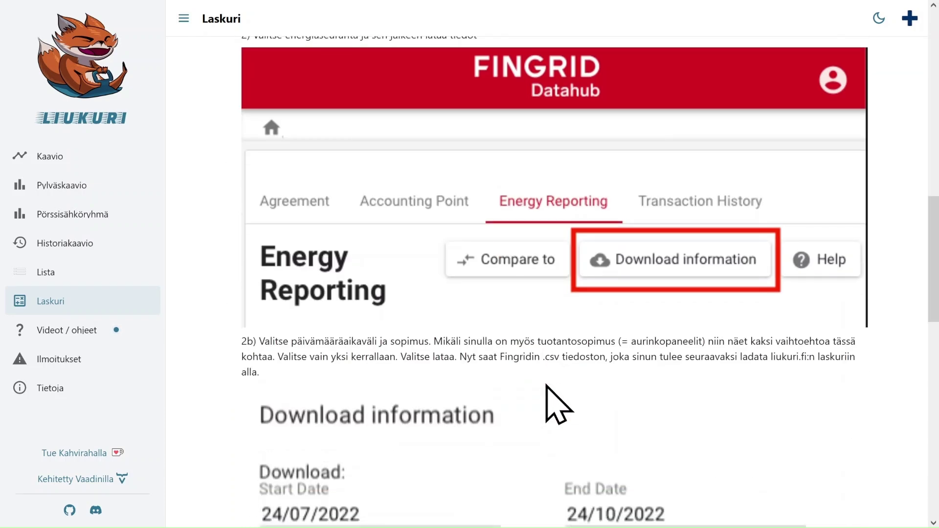
{"action": "scroll", "coordinate": [546, 387], "scroll_direction": "down", "scroll_amount": 5}
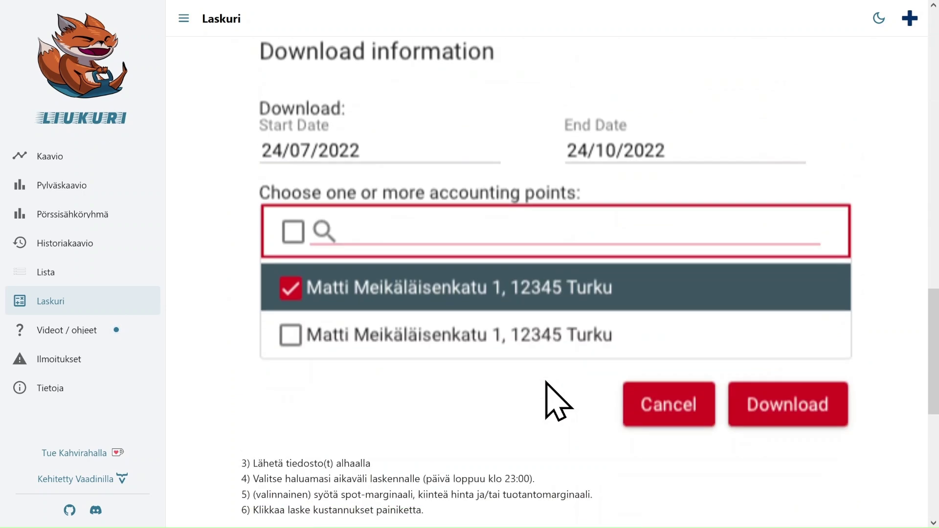
{"action": "scroll", "coordinate": [546, 387], "scroll_direction": "down", "scroll_amount": 4}
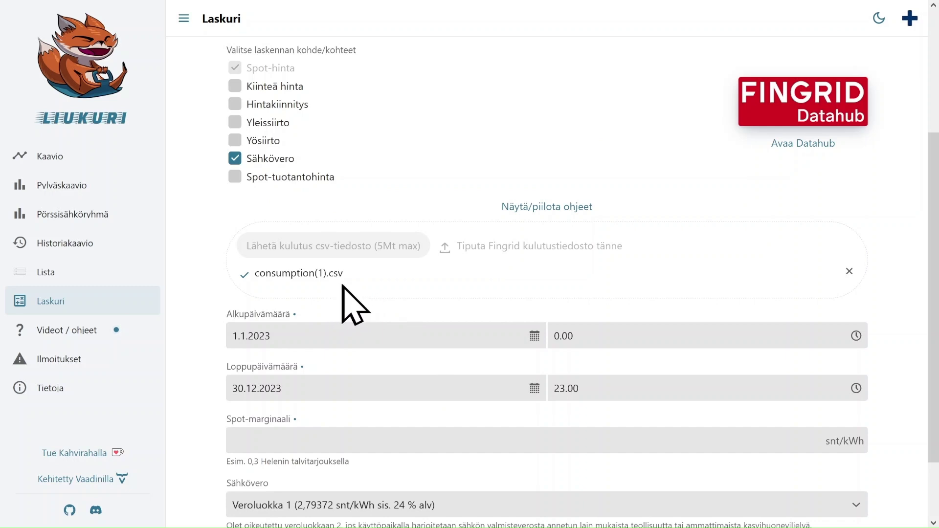
- Set the spot margin to 0,4 snt/kWh, leaving Kiinteä hinta off, and calculate the costs for consumption(1).csv
{"action": "left_click", "coordinate": [235, 86]}
{"action": "left_click", "coordinate": [235, 85]}
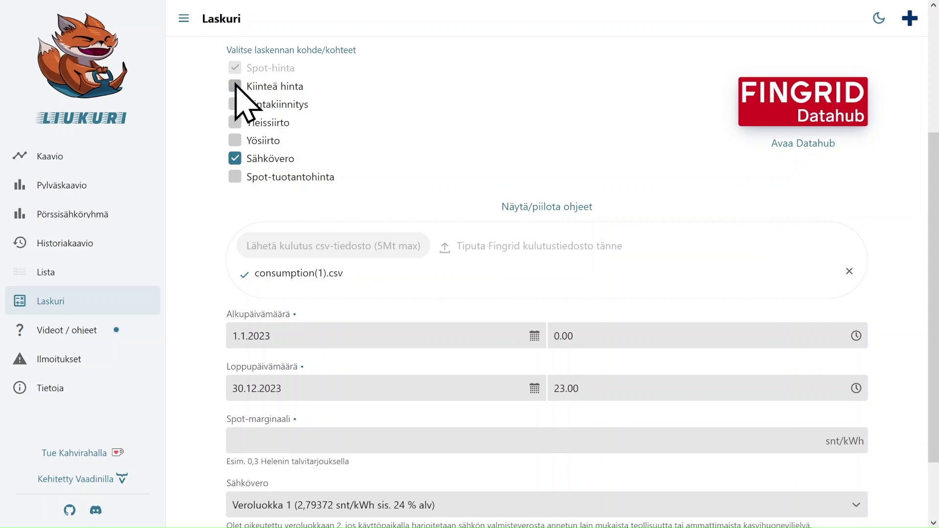
{"action": "left_click", "coordinate": [317, 438]}
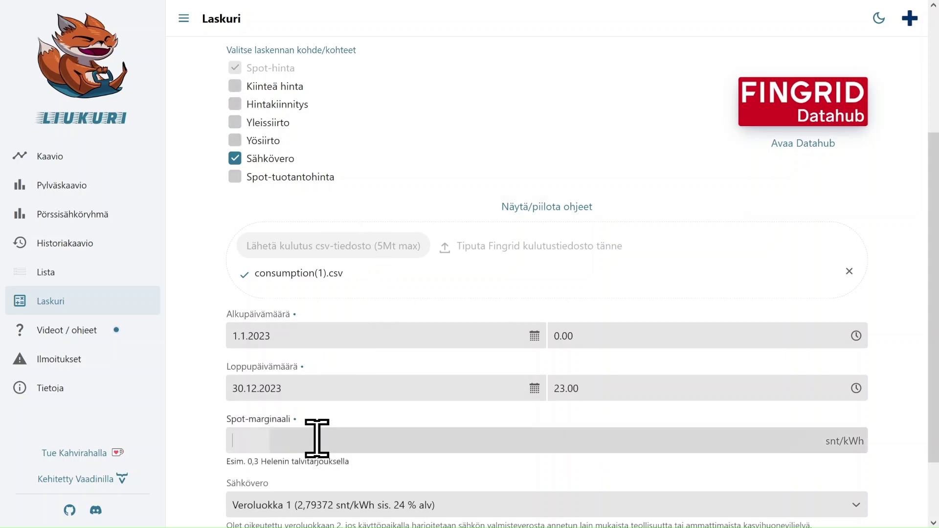
{"action": "type", "text": "0,4"}
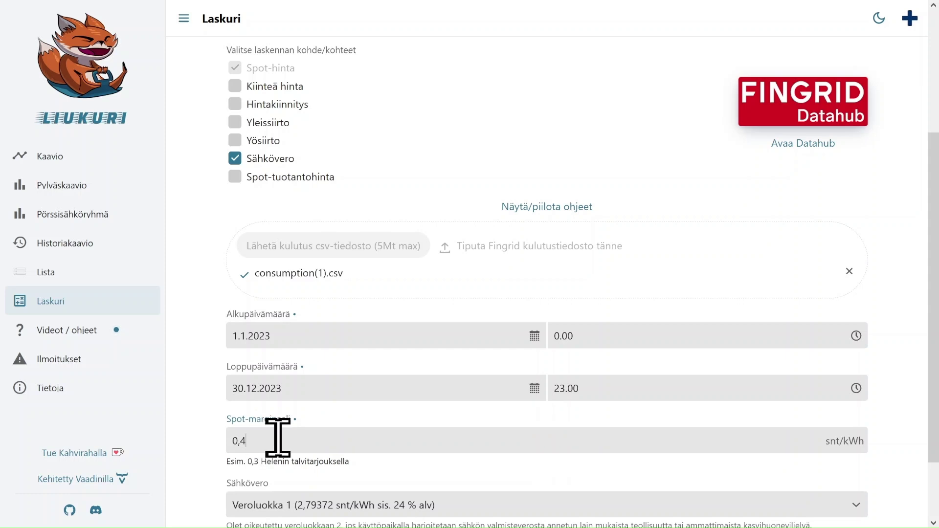
{"action": "scroll", "coordinate": [309, 444], "scroll_direction": "down", "scroll_amount": 2}
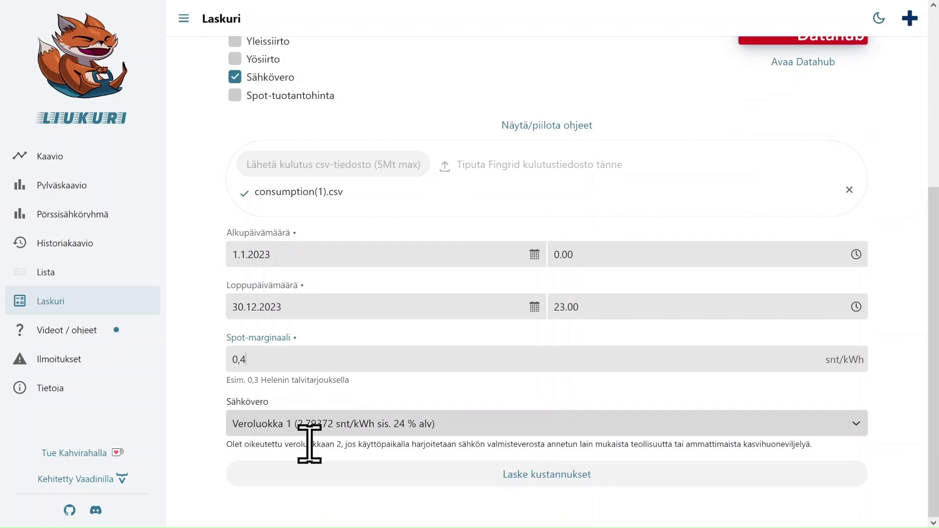
{"action": "left_click", "coordinate": [550, 474]}
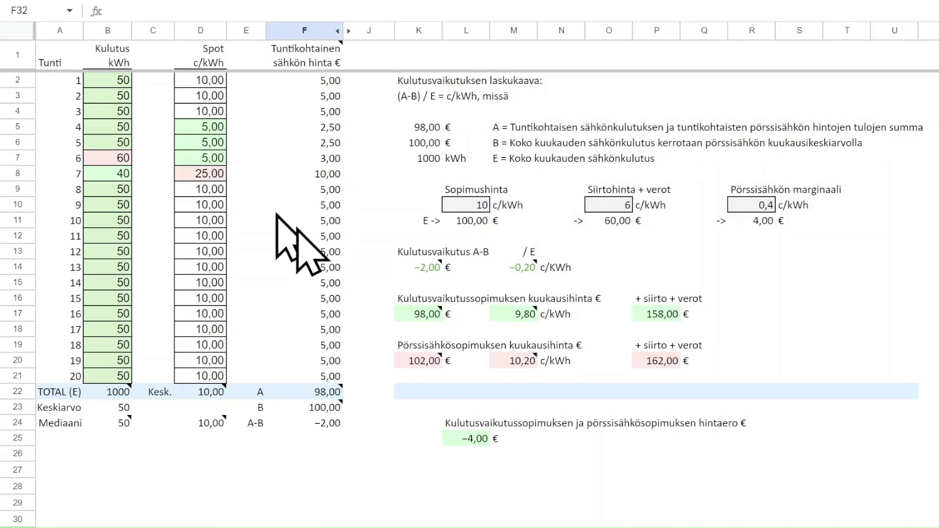
- Examine the note on the Tapa 3 calculation method and the notes on the average and median cells
{"action": "mouse_move", "coordinate": [417, 275]}
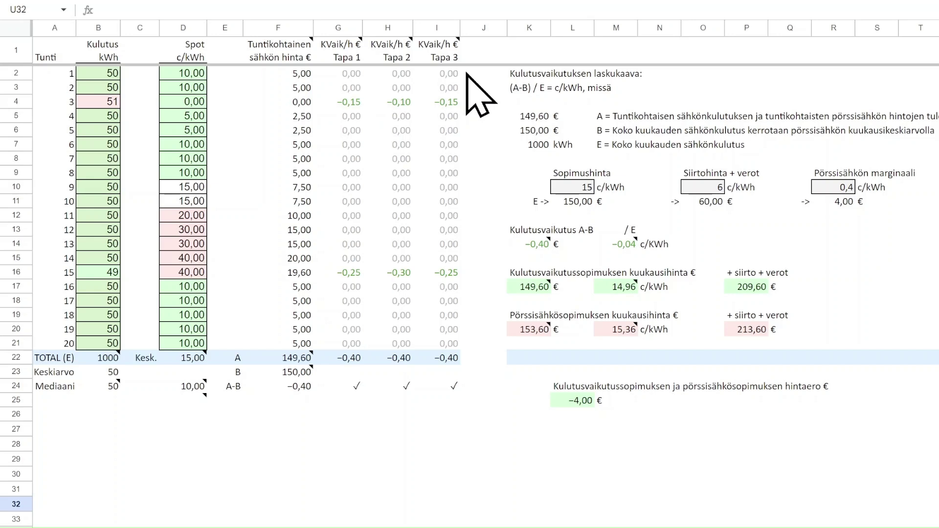
{"action": "mouse_move", "coordinate": [432, 57]}
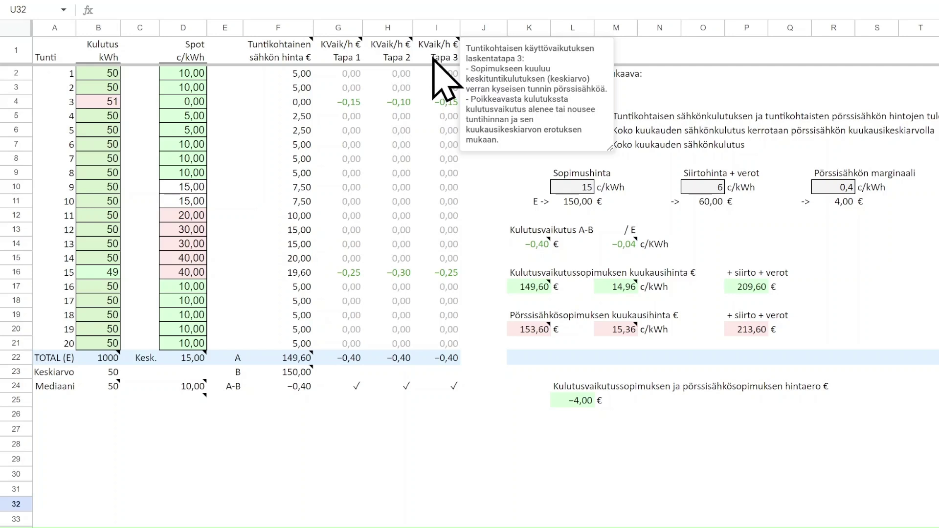
{"action": "left_click", "coordinate": [659, 50]}
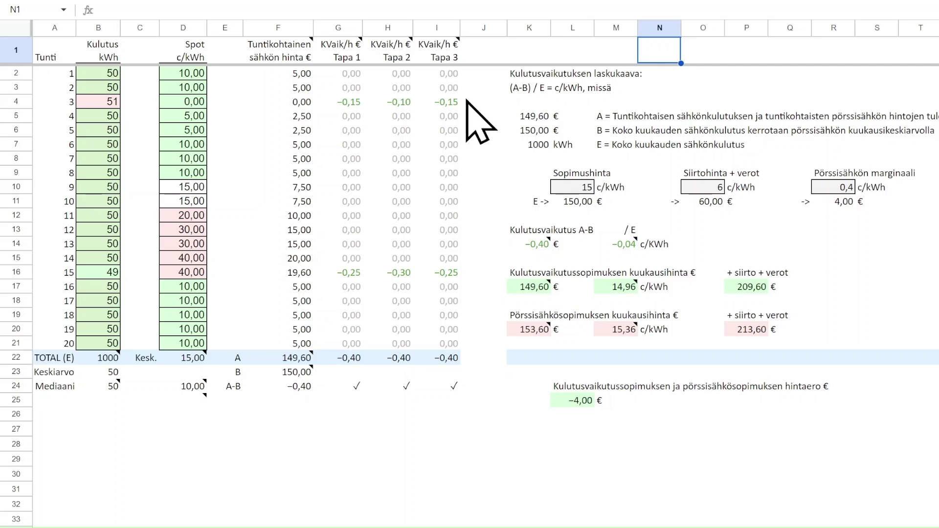
{"action": "key", "text": "ctrl+End"}
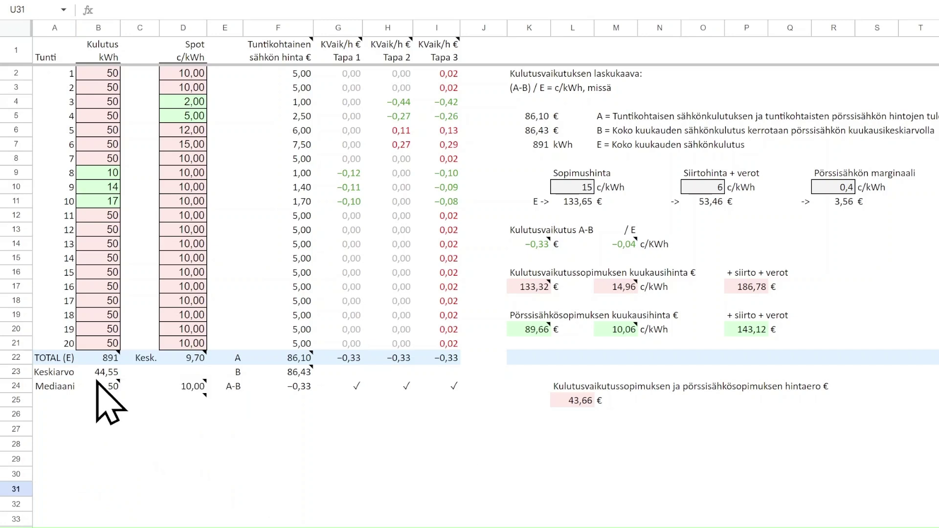
{"action": "mouse_move", "coordinate": [104, 385]}
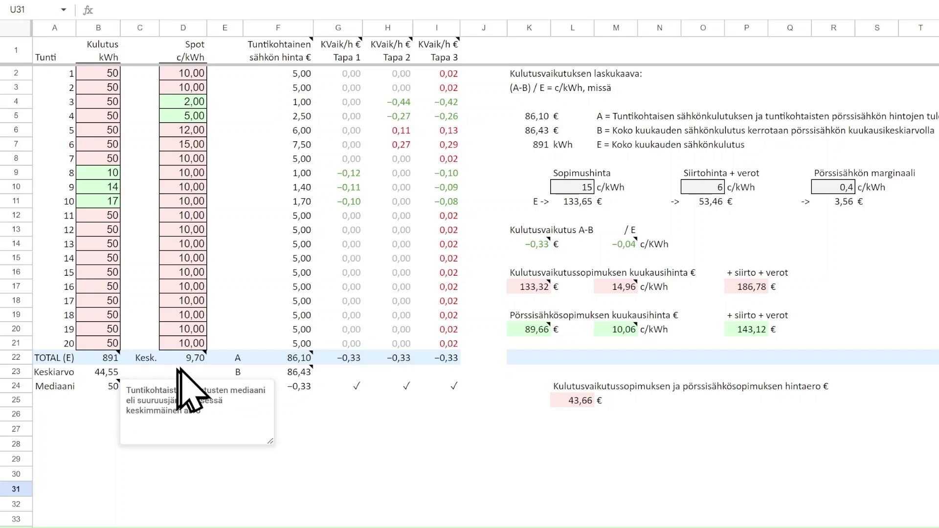
{"action": "mouse_move", "coordinate": [202, 366]}
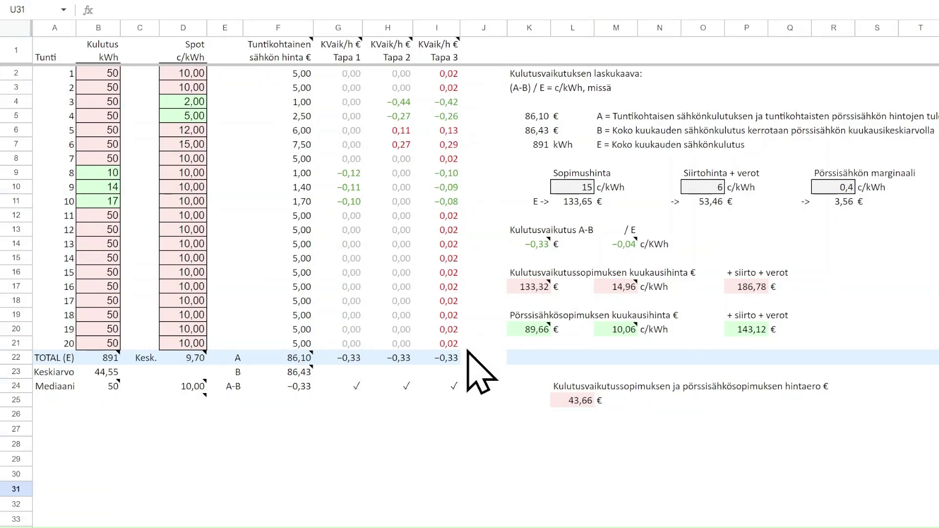
{"action": "key", "text": "Down"}
{"action": "key", "text": "Down"}
{"action": "key", "text": "Down"}
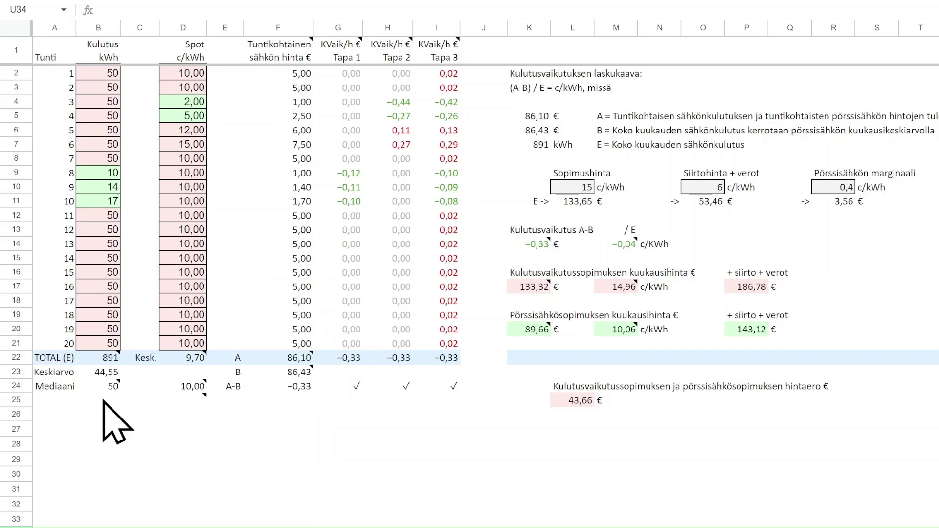
{"action": "mouse_move", "coordinate": [188, 399]}
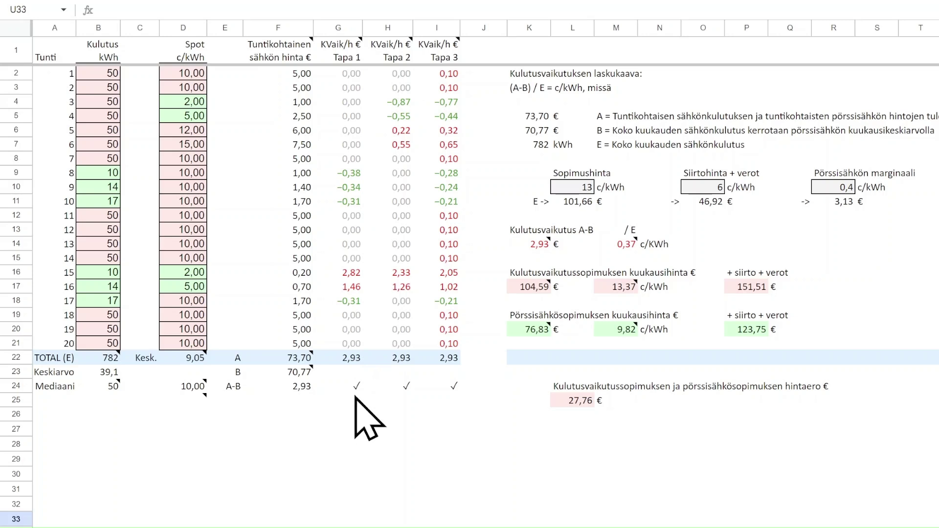
- Replace the median consumption formula in B24 with the fixed value 20
{"action": "left_click", "coordinate": [104, 387]}
{"action": "double_click", "coordinate": [104, 388]}
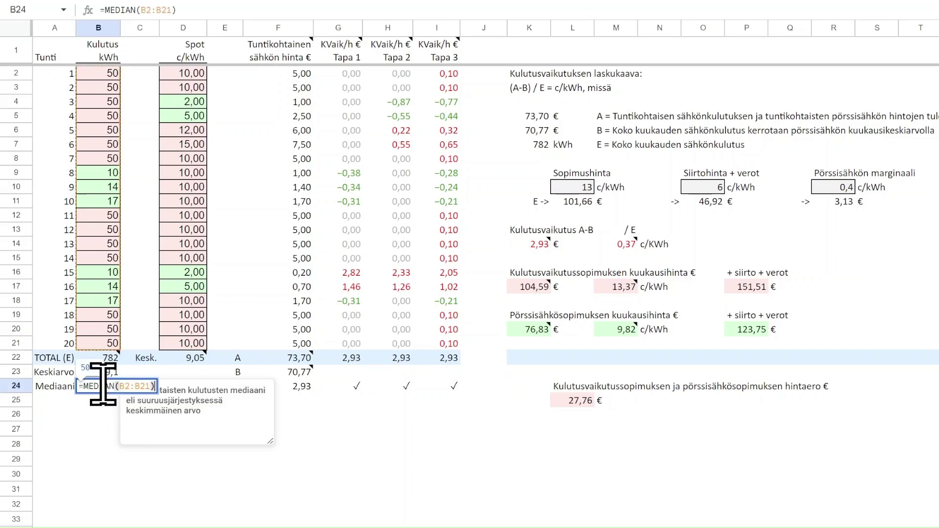
{"action": "key", "text": "ctrl+a"}
{"action": "type", "text": "20"}
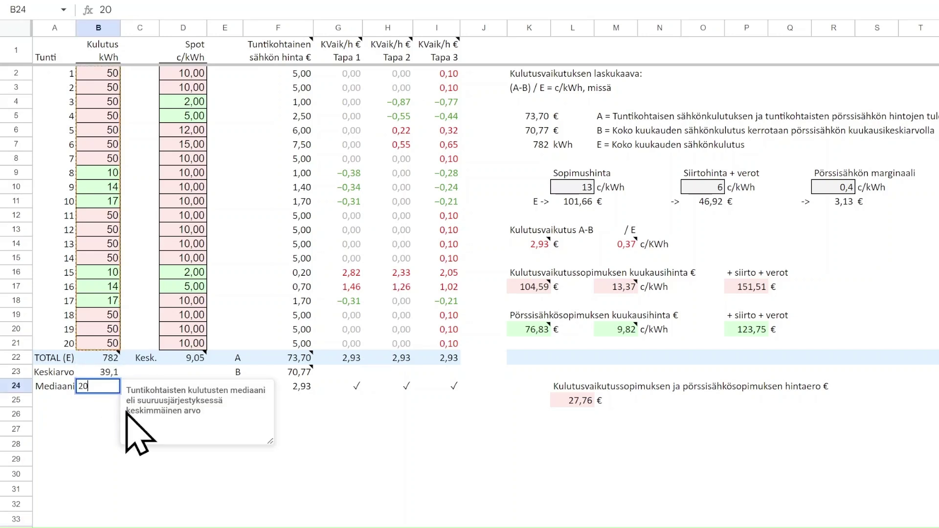
{"action": "key", "text": "Return"}
- Replace the median spot price formula in D24 with the fixed value 12
{"action": "left_click", "coordinate": [185, 386]}
{"action": "double_click", "coordinate": [185, 386]}
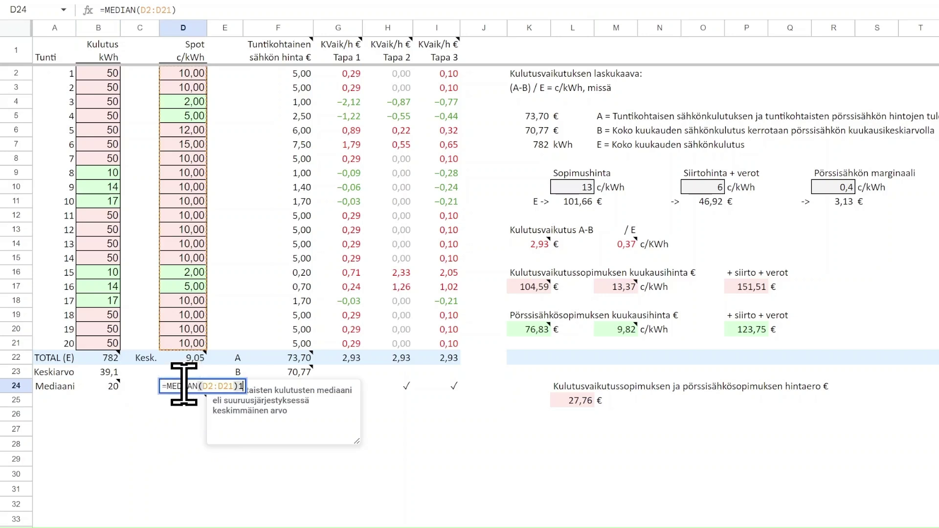
{"action": "key", "text": "ctrl+a"}
{"action": "type", "text": "12"}
{"action": "key", "text": "Return"}
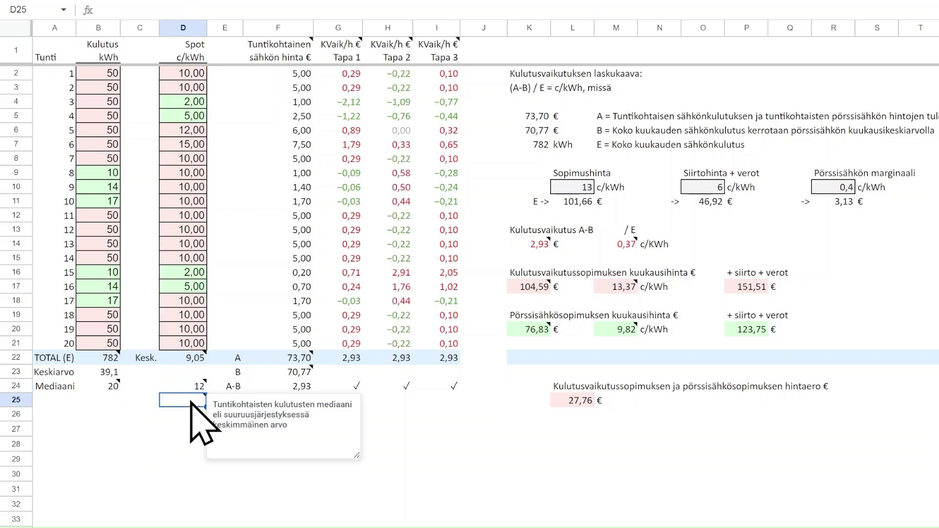
{"action": "left_click", "coordinate": [437, 473]}
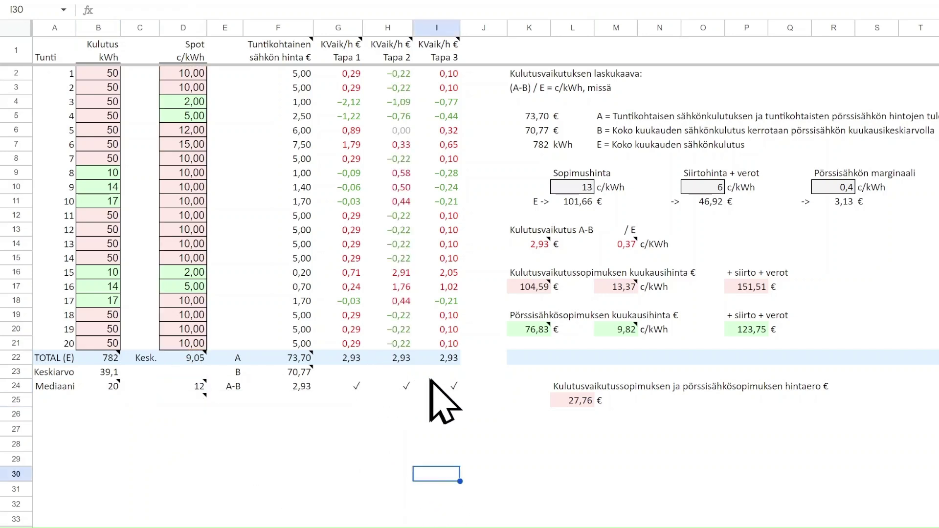